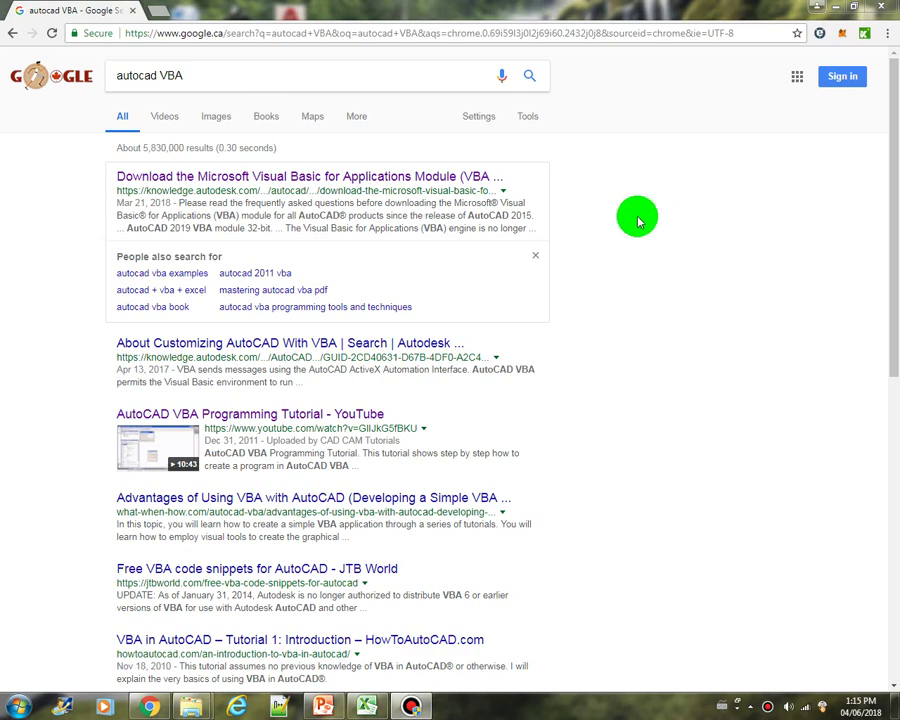
# Step: Open the Autodesk VBA module download page and scroll through its yearly download lists back to 2019
pyautogui.click(328, 179)
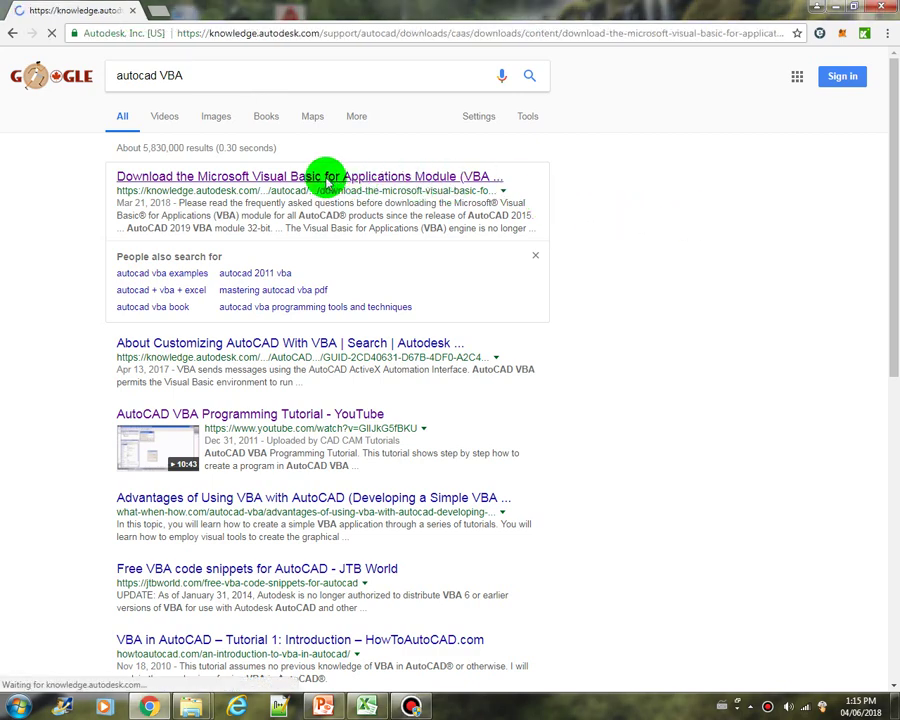
pyautogui.scroll(-5, 582, 368)
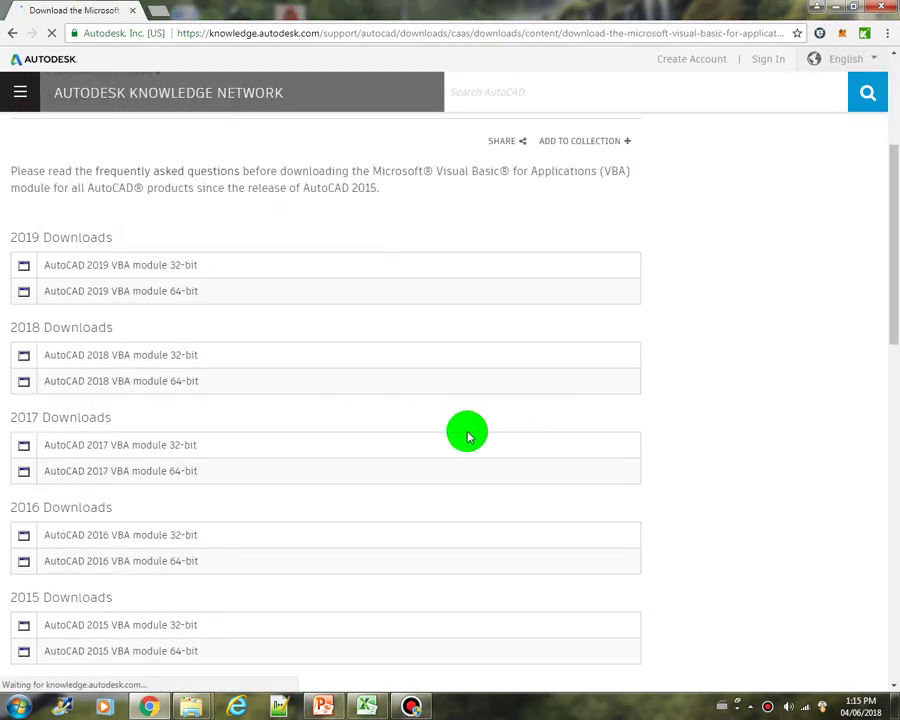
pyautogui.scroll(-3, 465, 431)
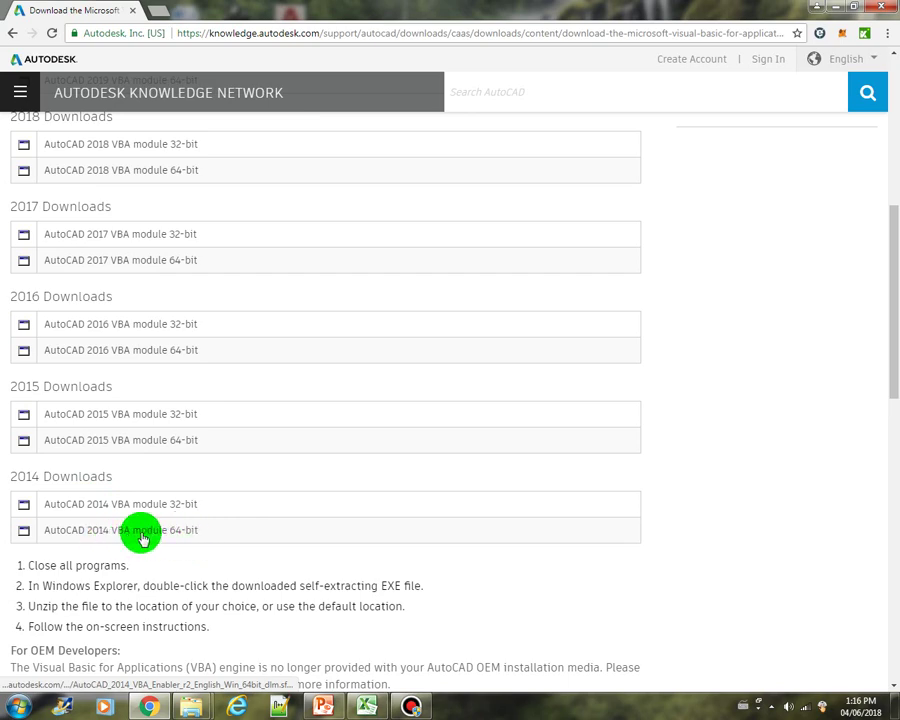
pyautogui.scroll(3, 266, 420)
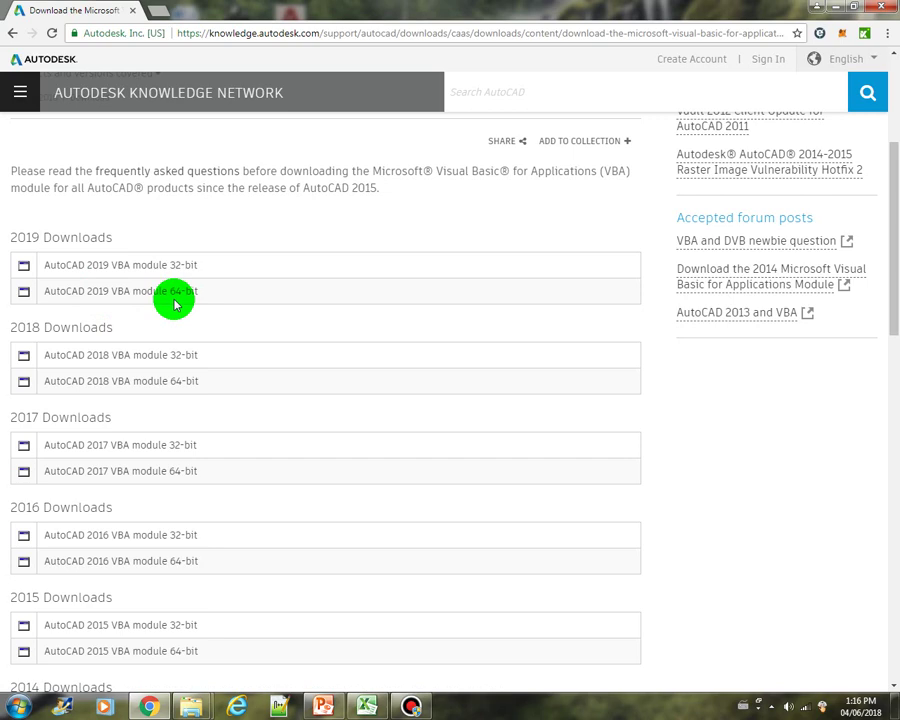
# Step: Return to the search results and reopen the VBA download page to start the AutoCAD 2019 64-bit module download
pyautogui.click(20, 33)
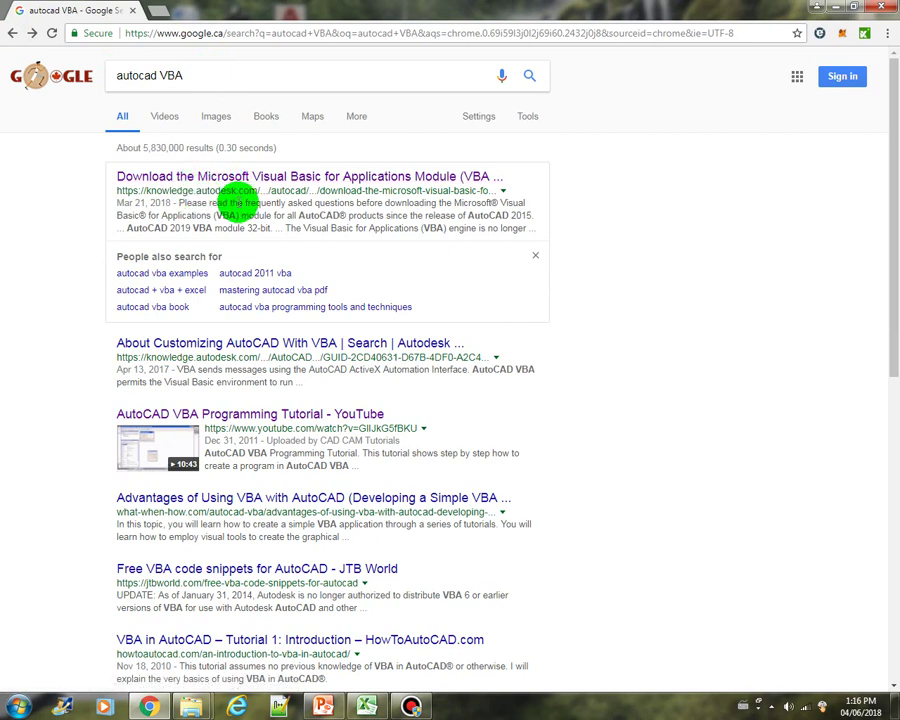
pyautogui.click(287, 176)
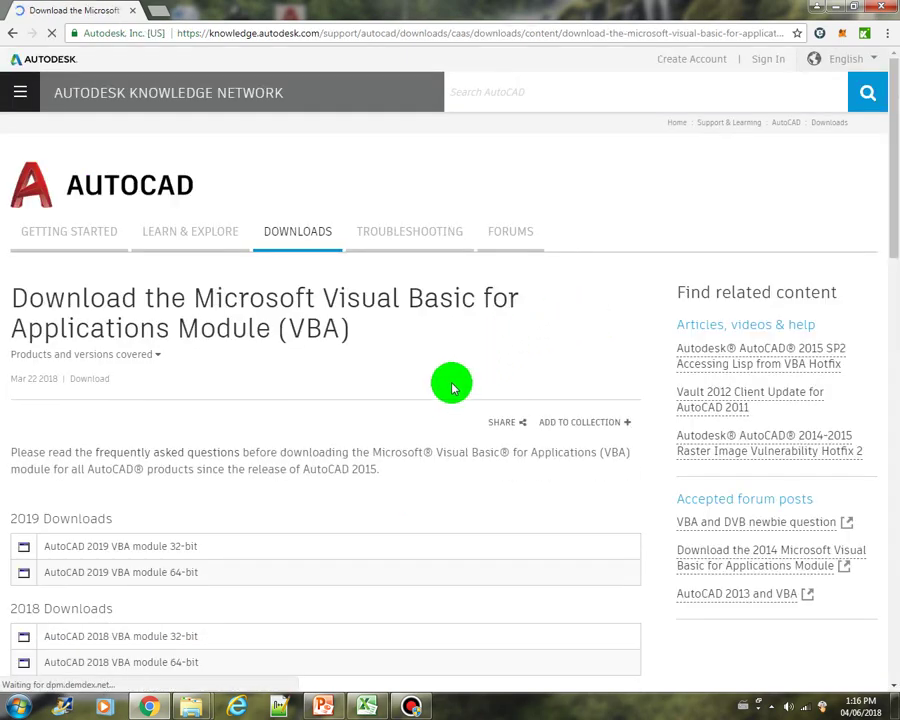
pyautogui.scroll(-3, 450, 380)
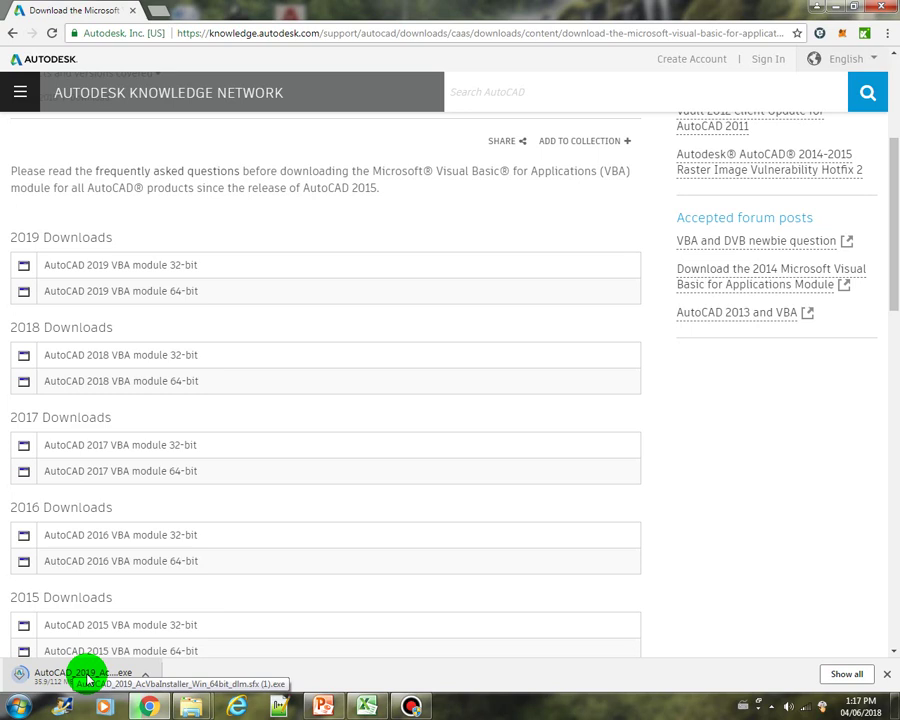
# Step: Show the downloading AutoCAD 2019 VBA installer in its Downloads folder
pyautogui.click(145, 678)
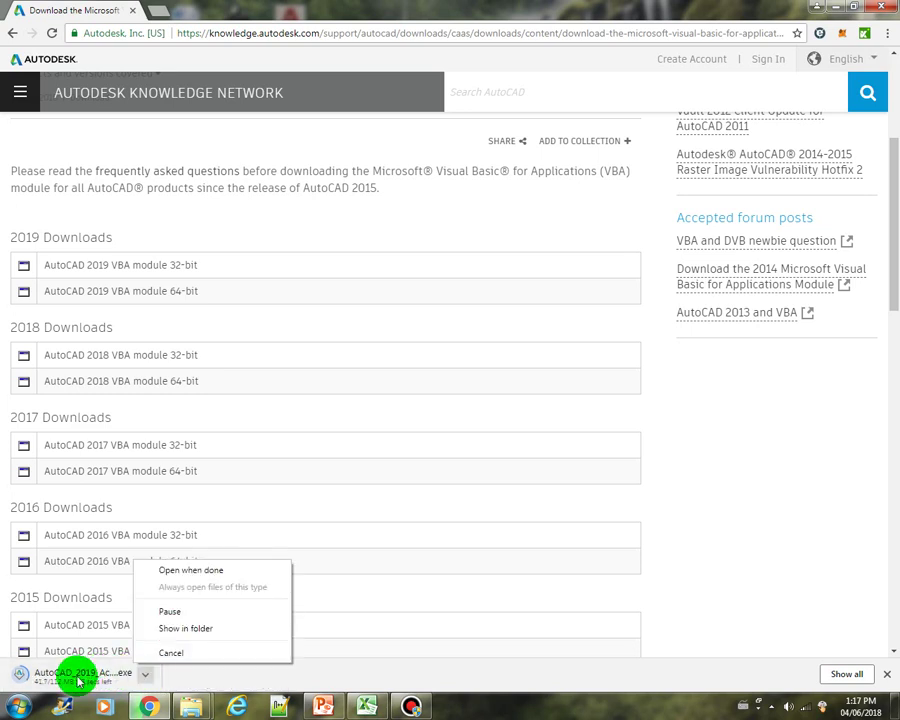
pyautogui.click(394, 670)
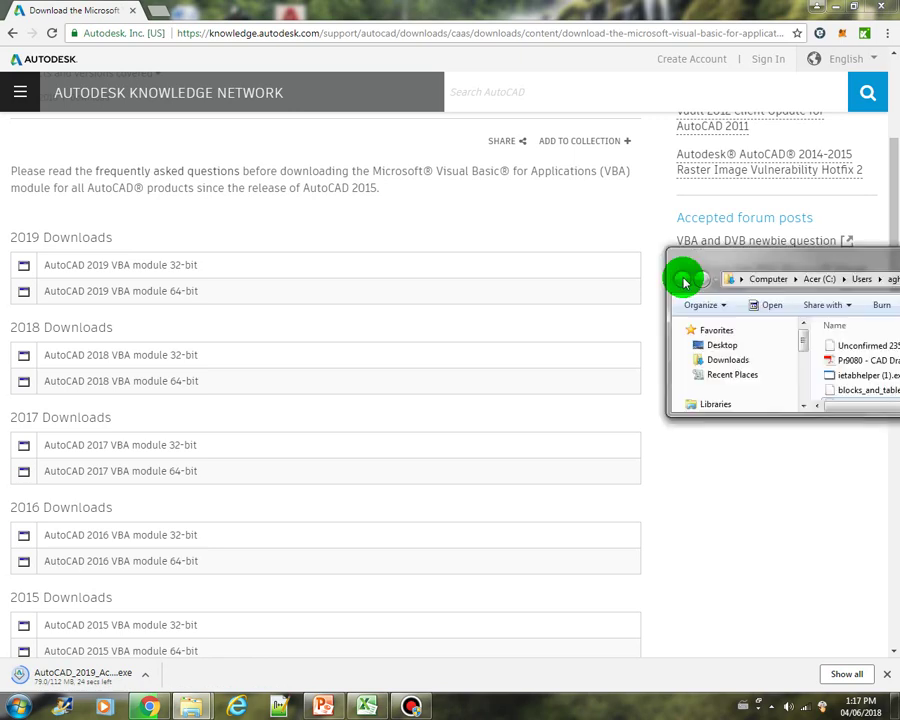
# Step: Move the Downloads window to mid-screen and widen it to reveal file sizes
pyautogui.moveTo(683, 270); pyautogui.dragTo(448, 296)
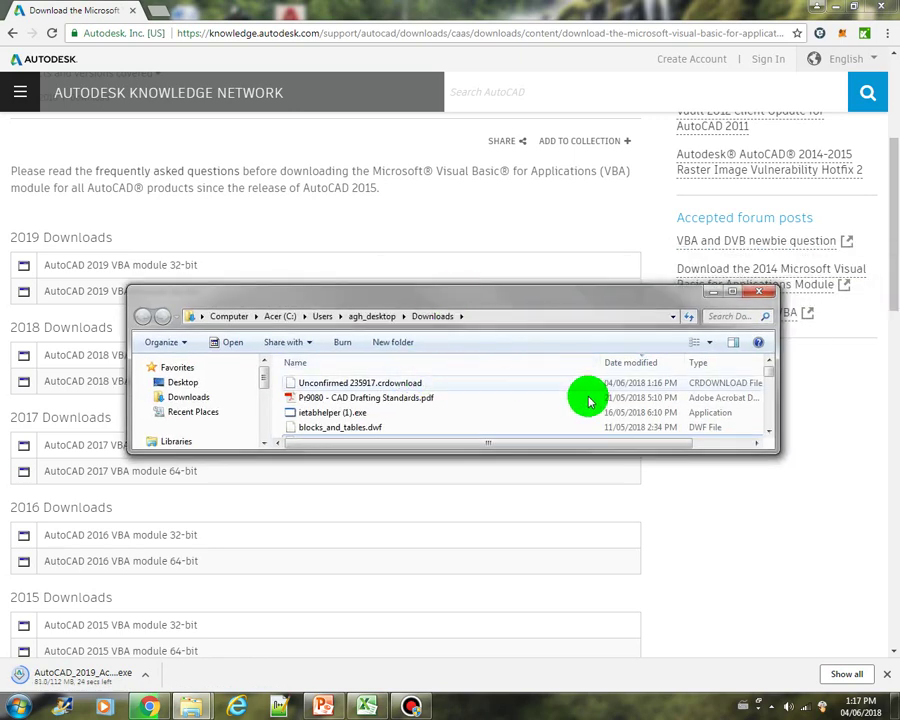
pyautogui.moveTo(780, 396); pyautogui.dragTo(845, 388)
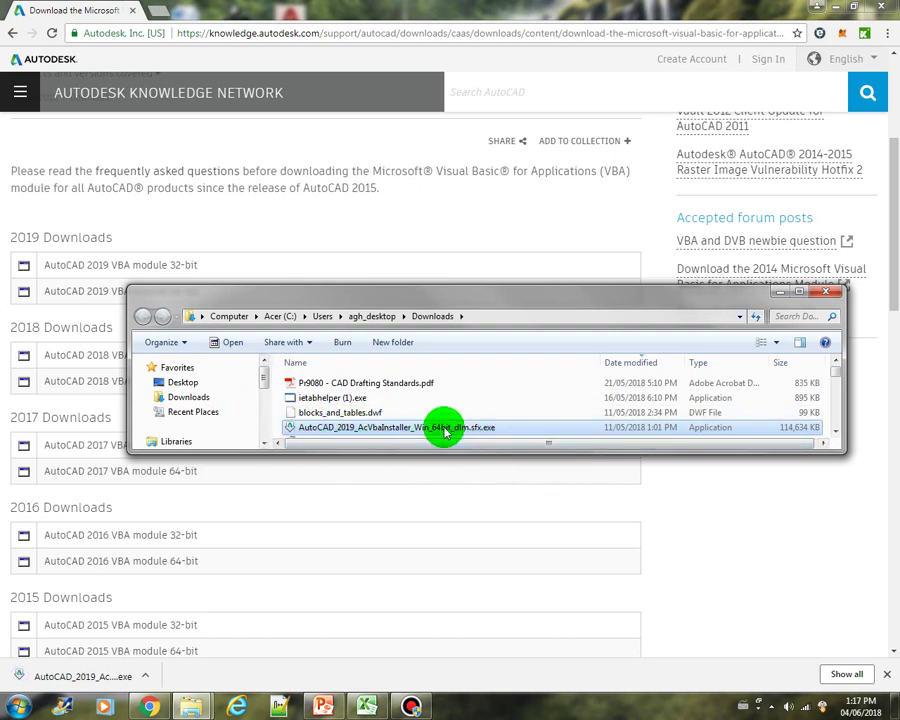
# Step: Run the downloaded .sfx.exe installer past the security warning and extract it to C:\Autodesk\
pyautogui.doubleClick(444, 430)
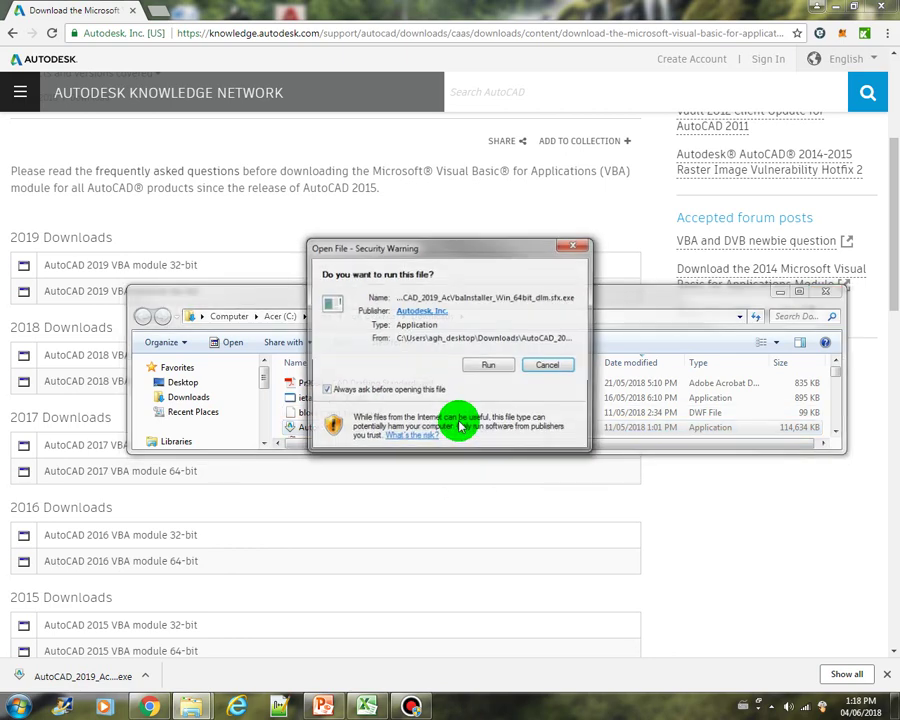
pyautogui.click(494, 367)
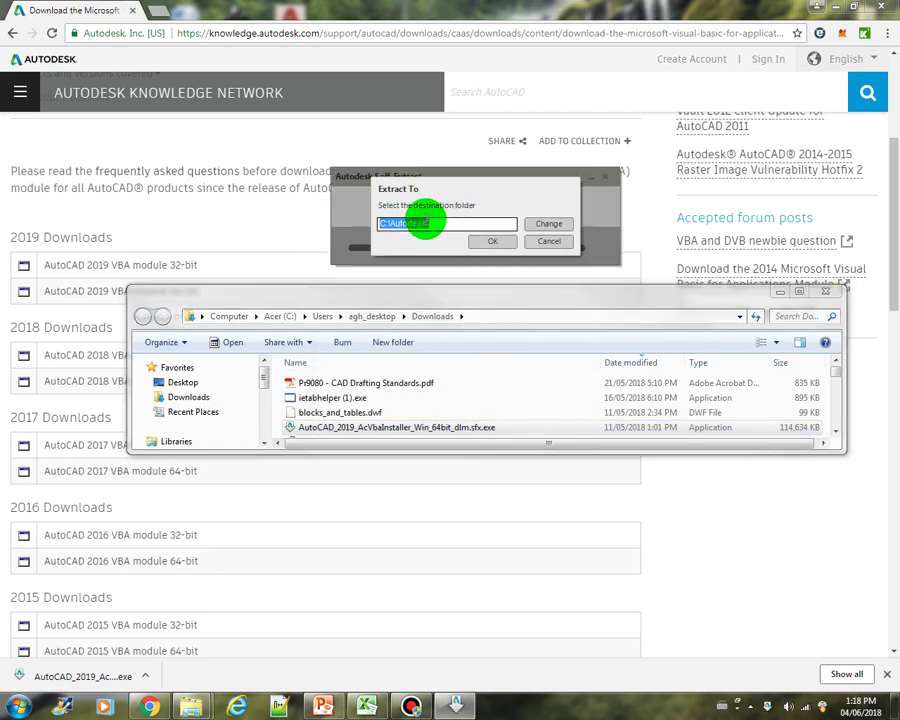
pyautogui.click(498, 245)
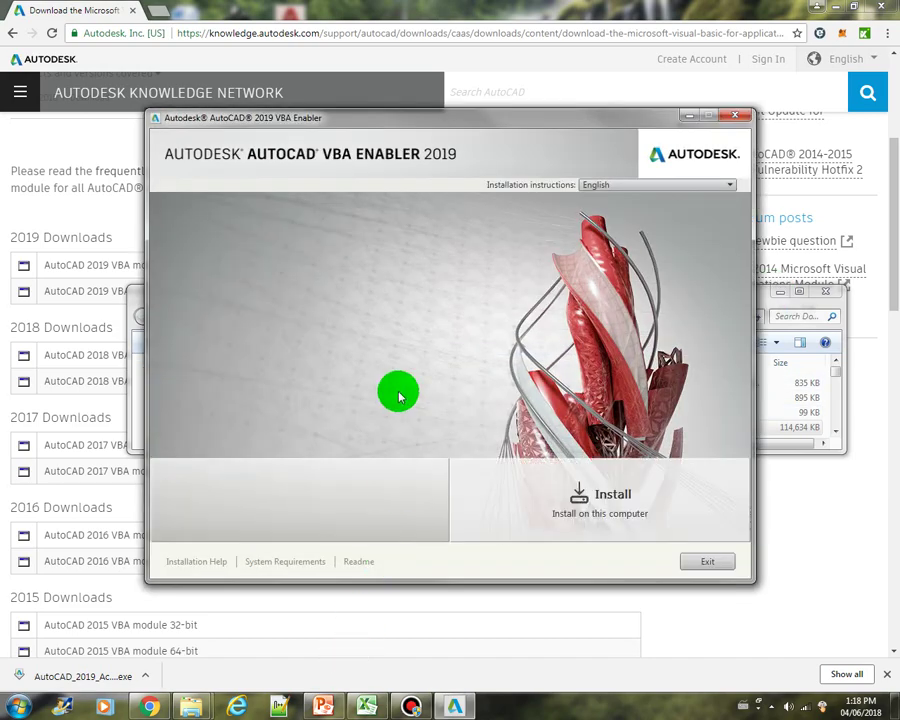
# Step: Install the AutoCAD 2019 VBA Enabler on this computer and confirm it is listed as INSTALLED
pyautogui.click(596, 496)
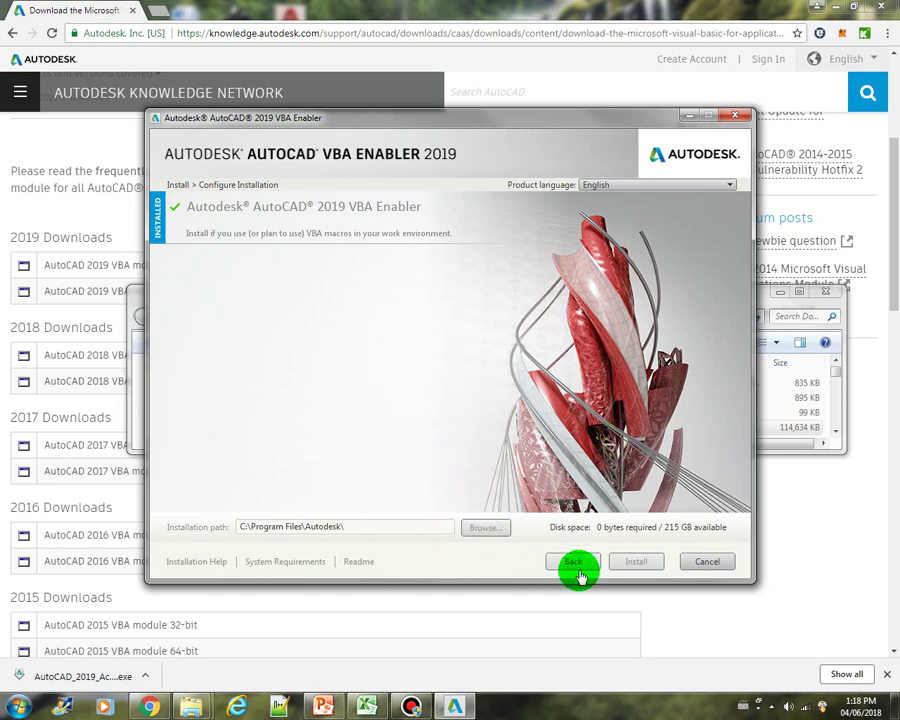
pyautogui.click(443, 526)
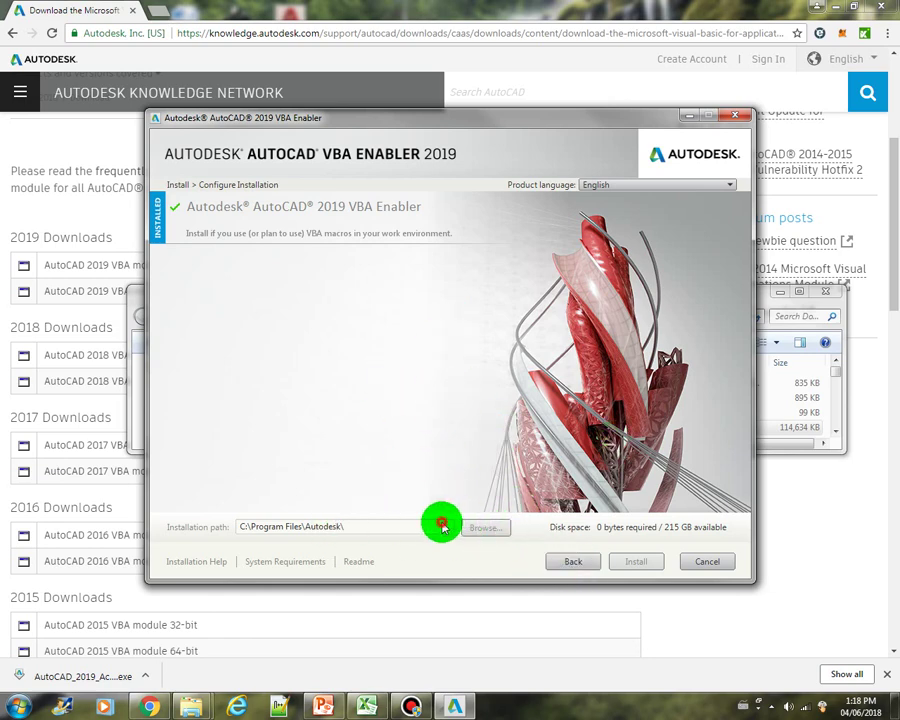
pyautogui.click(362, 522)
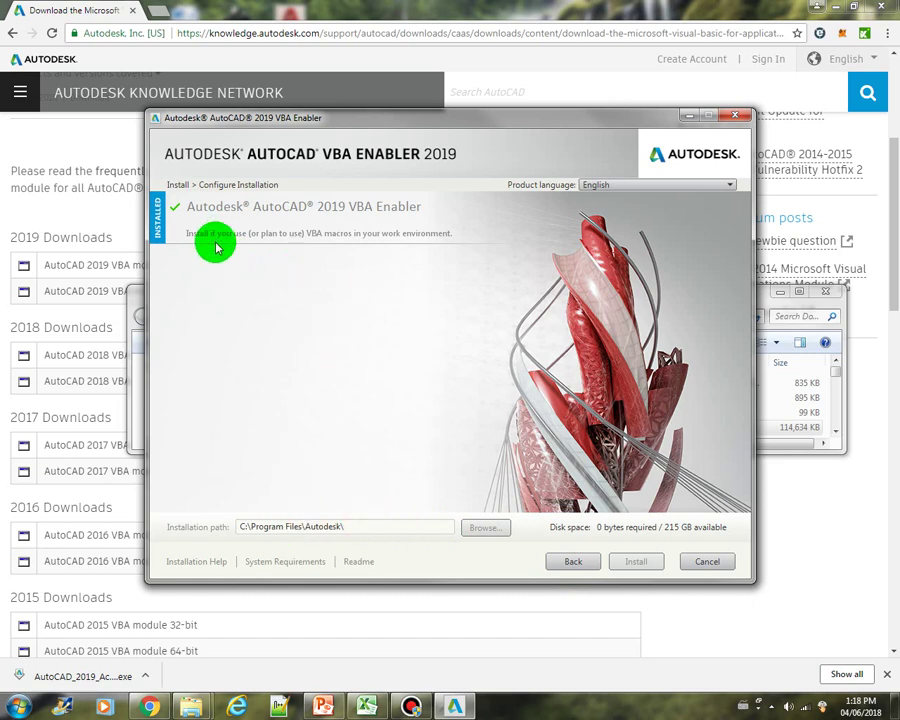